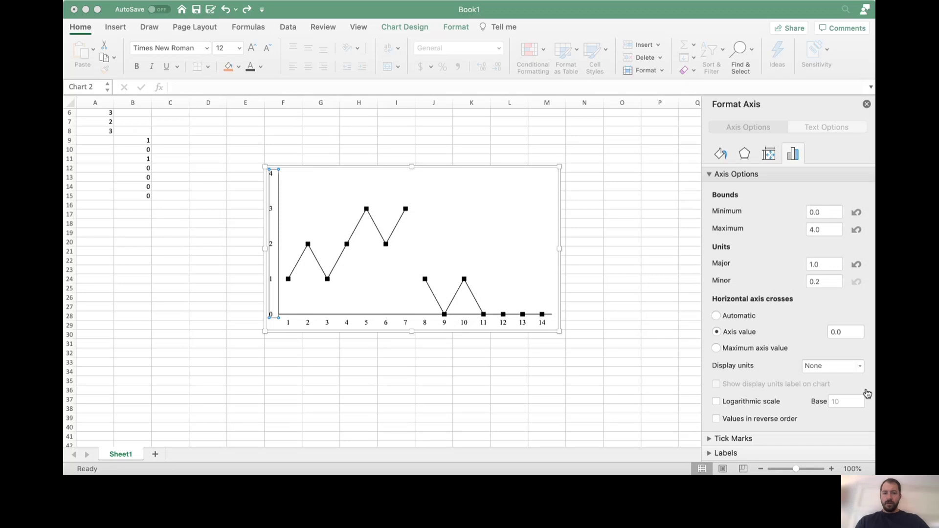
Set the minimum bound of the chart's vertical axis to -0.5.
{"action": "left_click", "coordinate": [608, 209]}
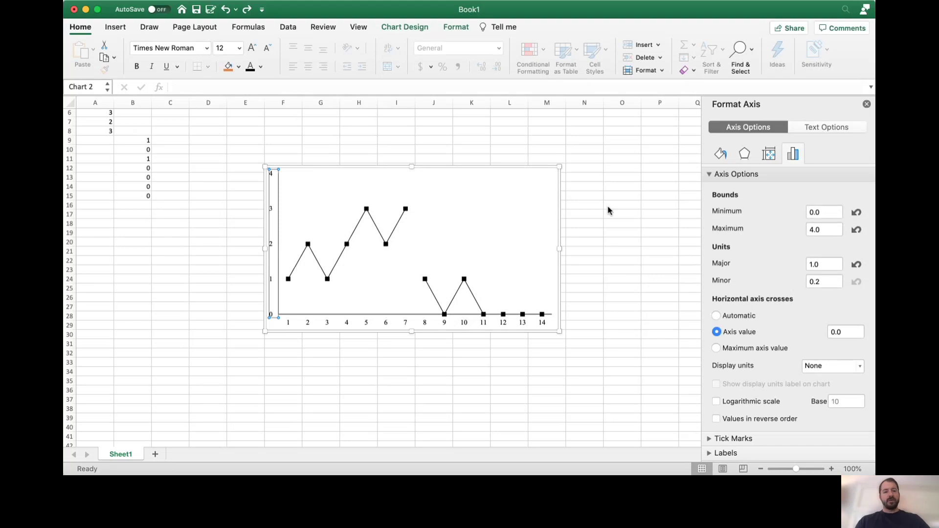
{"action": "left_click", "coordinate": [591, 213]}
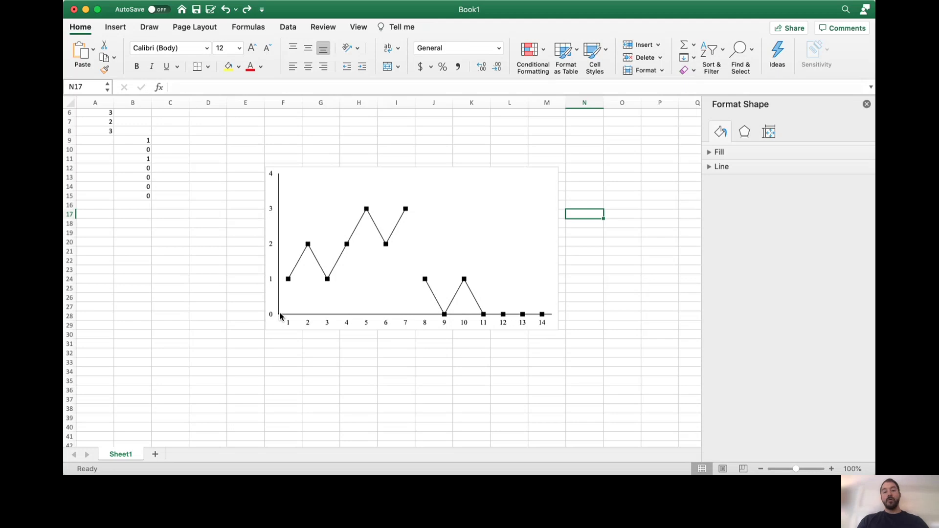
{"action": "left_click", "coordinate": [269, 246]}
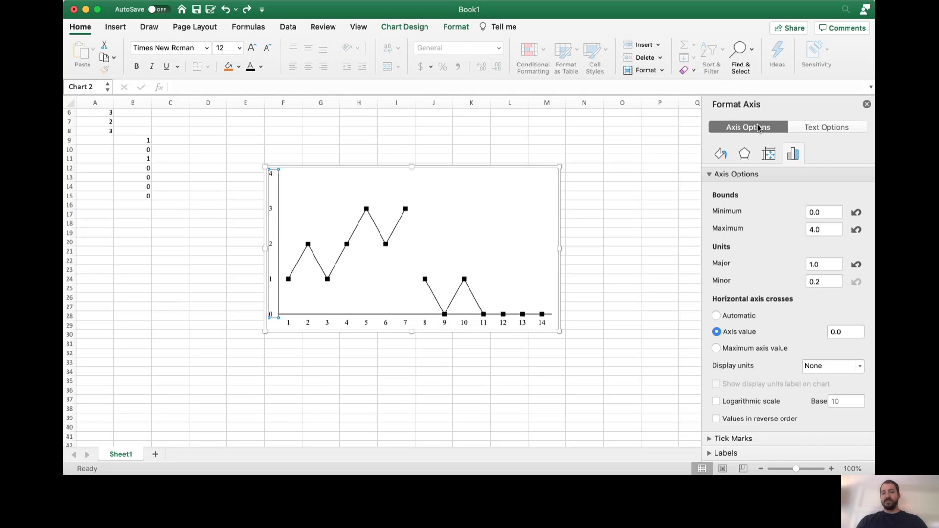
{"action": "left_click", "coordinate": [823, 212]}
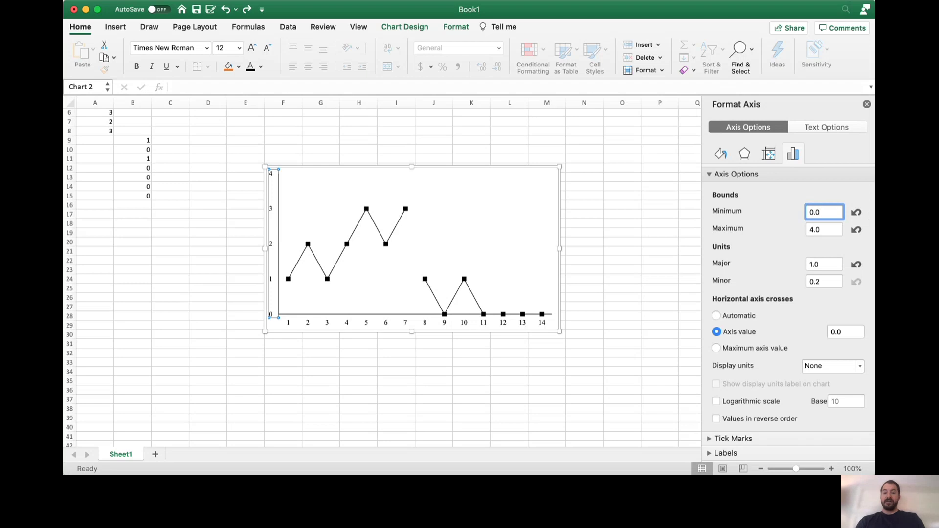
{"action": "key", "text": "BackSpace"}
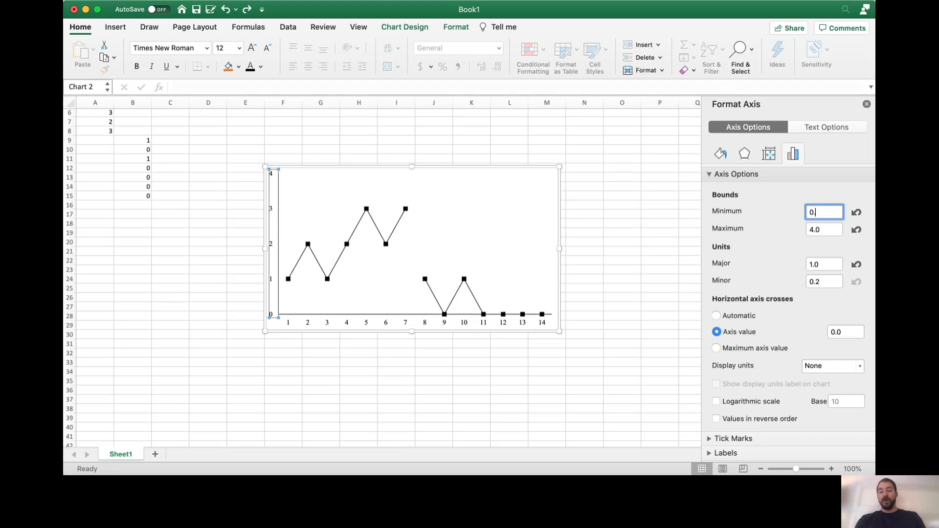
{"action": "key", "text": "BackSpace"}
{"action": "key", "text": "BackSpace"}
{"action": "type", "text": "-"}
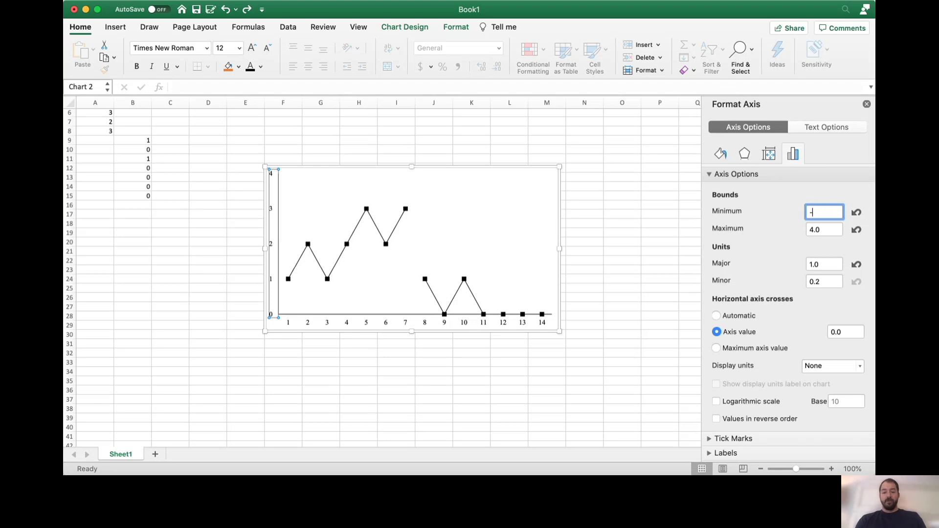
{"action": "type", "text": ".5"}
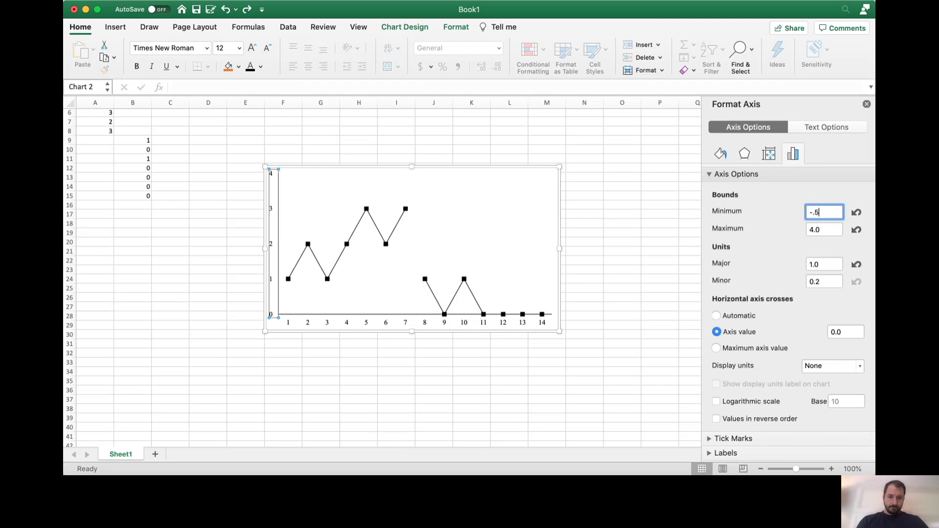
{"action": "key", "text": "Return"}
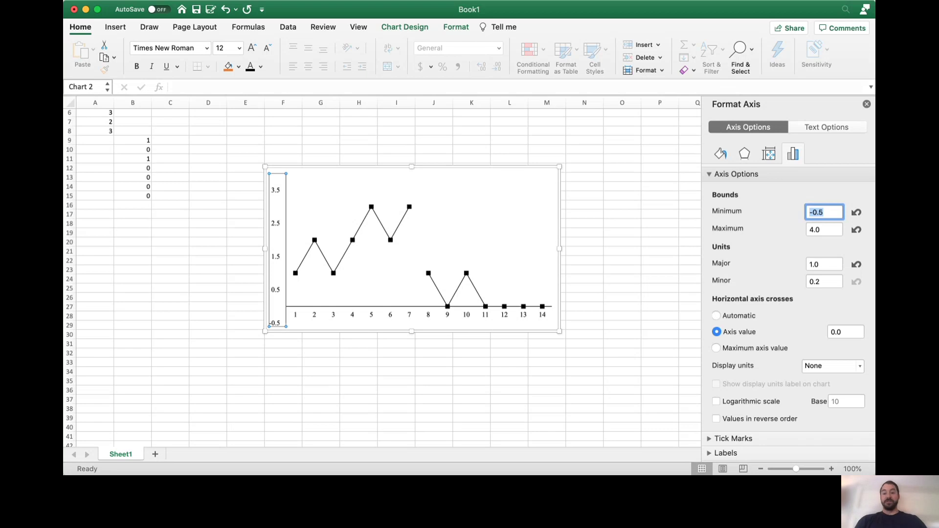
Set the vertical axis's major unit to 0.5.
{"action": "left_click", "coordinate": [830, 264]}
{"action": "key", "text": "BackSpace"}
{"action": "key", "text": "BackSpace"}
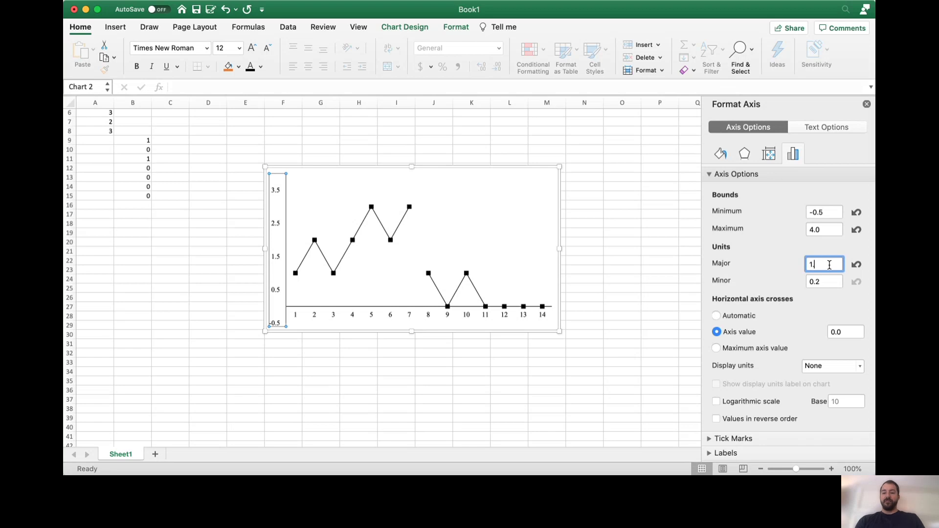
{"action": "key", "text": "BackSpace"}
{"action": "type", "text": ".5"}
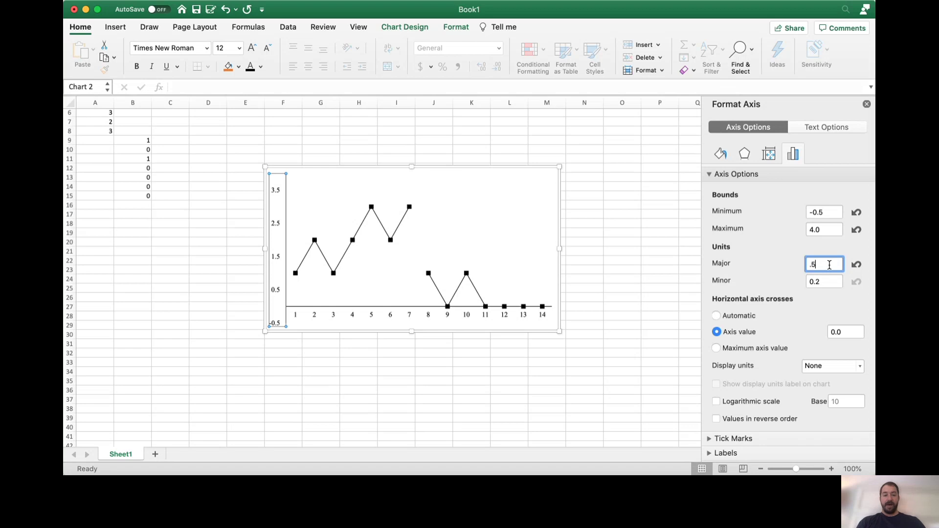
{"action": "key", "text": "Return"}
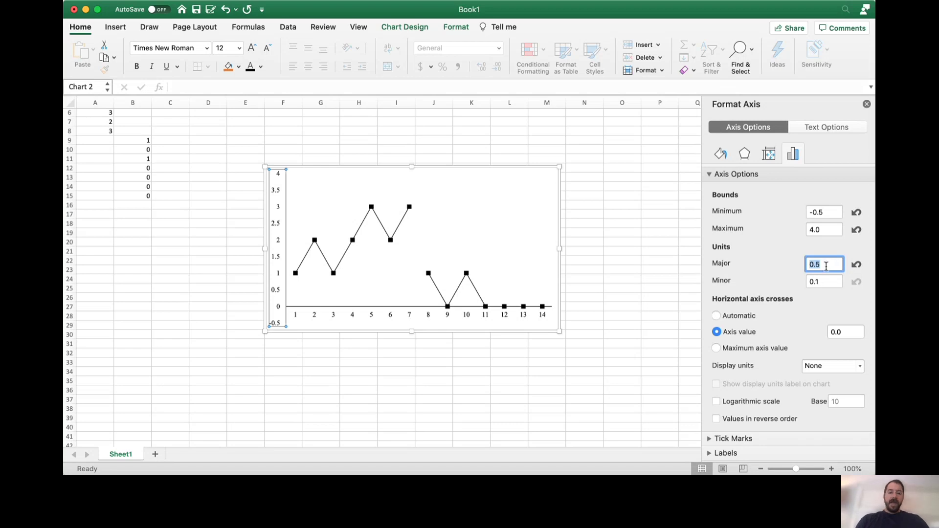
Make the horizontal axis cross the vertical axis at the axis value -0.5.
{"action": "scroll", "coordinate": [768, 324], "scroll_direction": "down", "scroll_amount": 1}
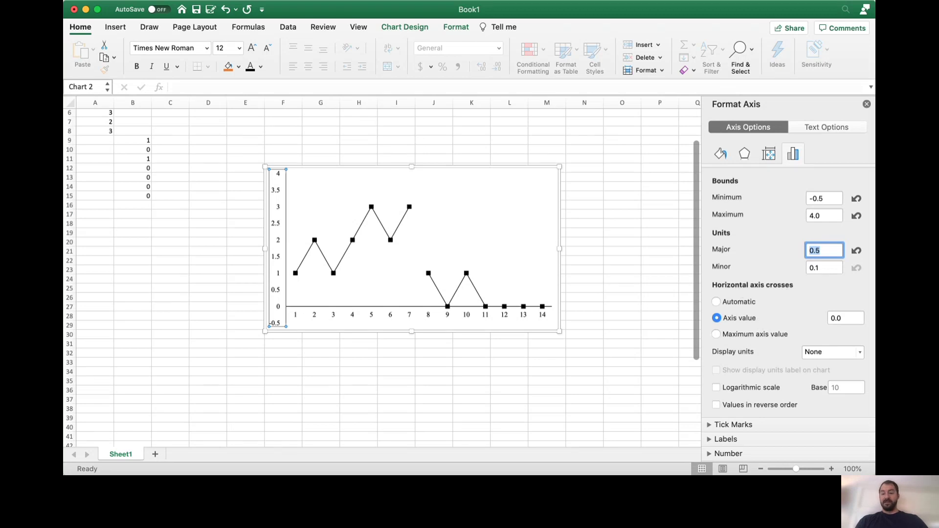
{"action": "left_click", "coordinate": [862, 319]}
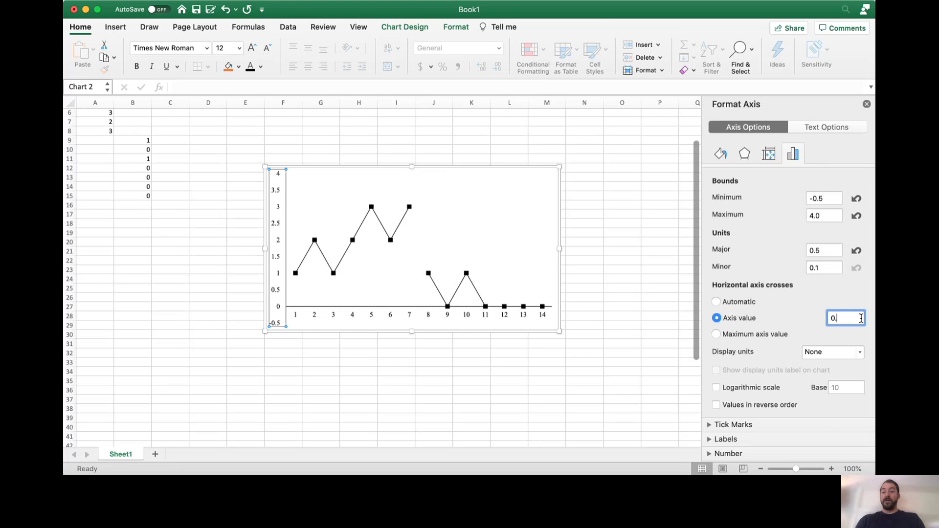
{"action": "key", "text": "BackSpace"}
{"action": "key", "text": "BackSpace"}
{"action": "key", "text": "BackSpace"}
{"action": "type", "text": "-.5"}
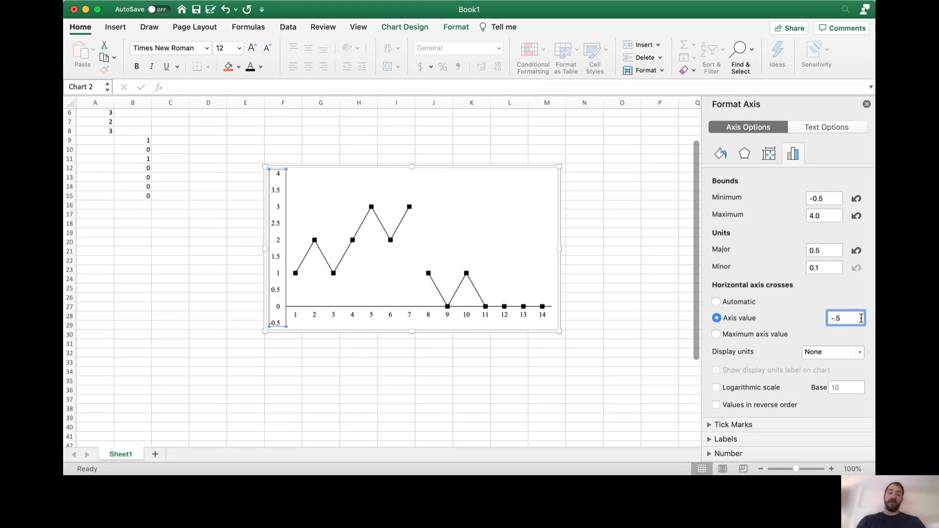
{"action": "key", "text": "Return"}
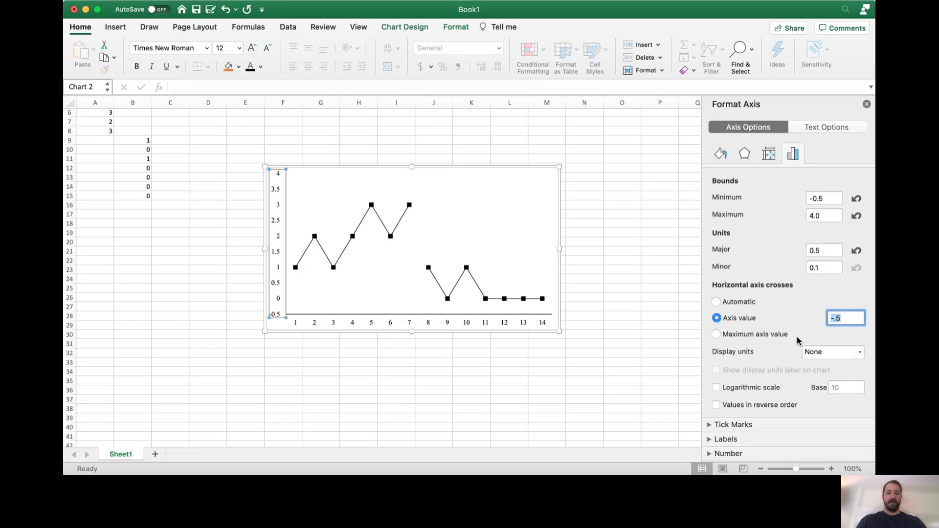
Add the custom number format code [<0]"";General to the vertical axis to hide its negative labels.
{"action": "left_click", "coordinate": [738, 454]}
{"action": "scroll", "coordinate": [784, 370], "scroll_direction": "down", "scroll_amount": 5}
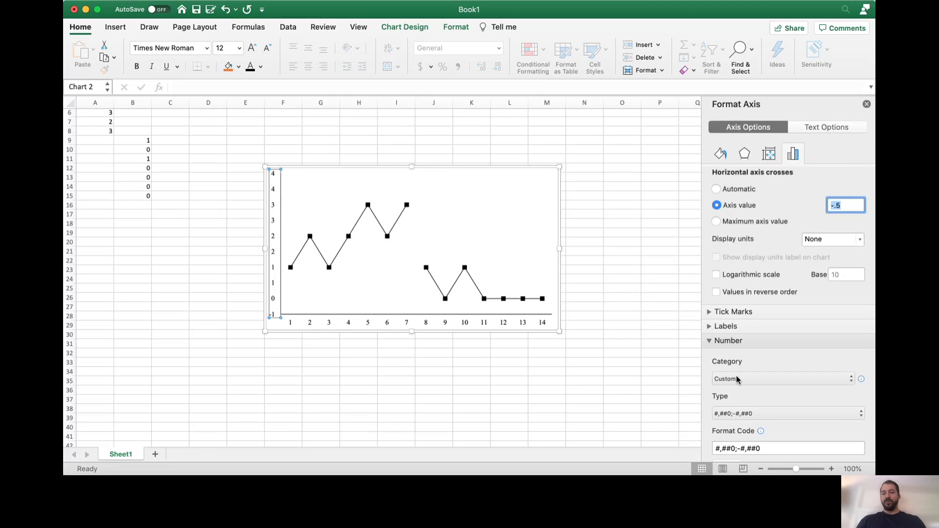
{"action": "scroll", "coordinate": [737, 379], "scroll_direction": "down", "scroll_amount": 2}
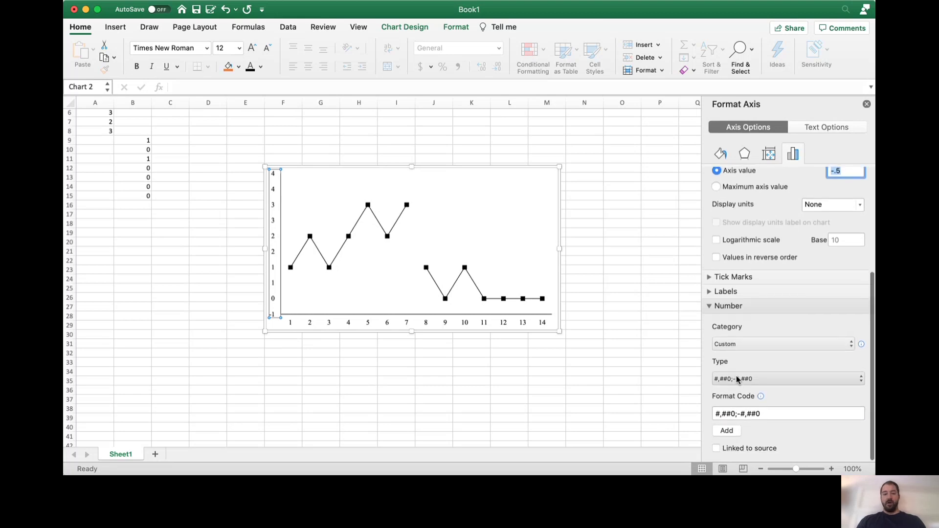
{"action": "left_click", "coordinate": [772, 412]}
{"action": "key", "text": "BackSpace"}
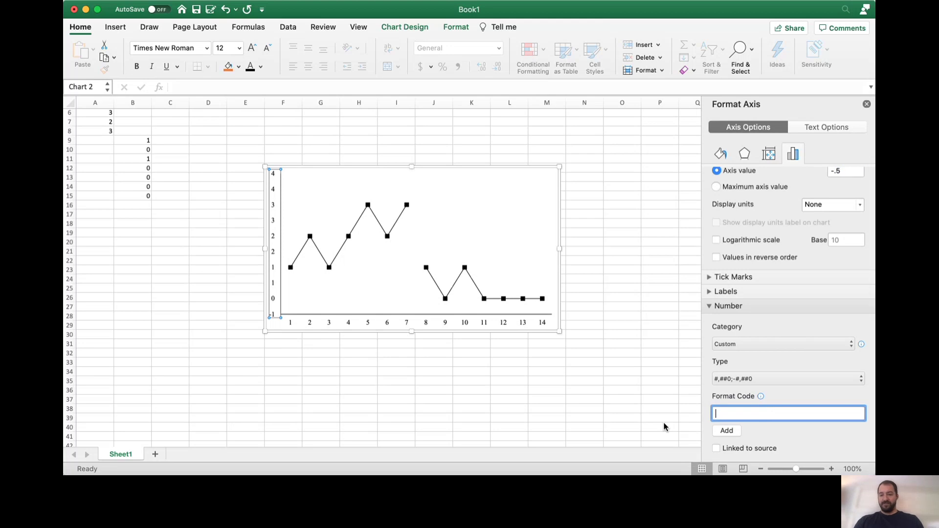
{"action": "type", "text": "["}
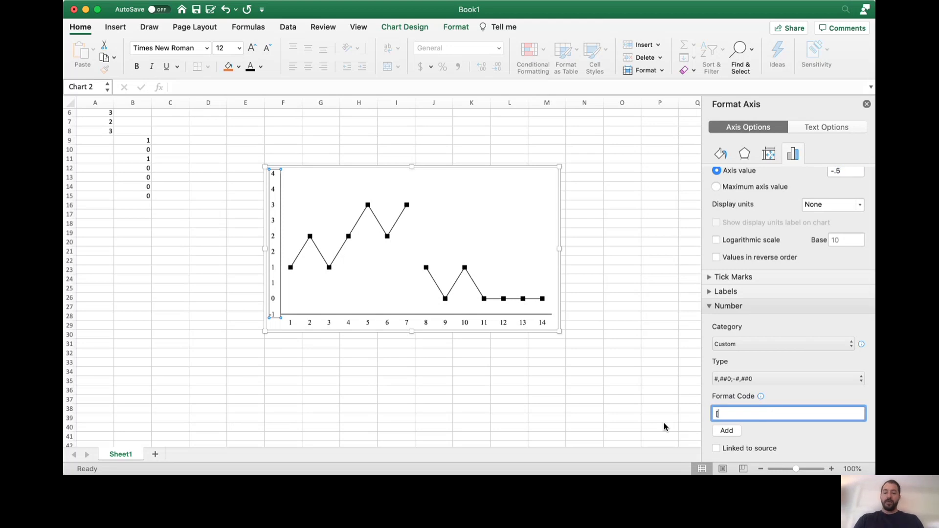
{"action": "type", "text": "<0"}
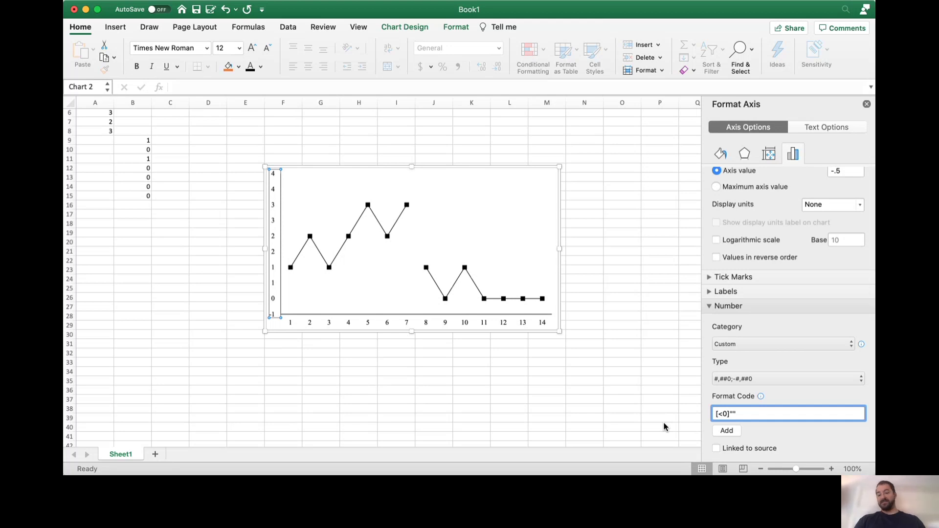
{"action": "left_click", "coordinate": [727, 431]}
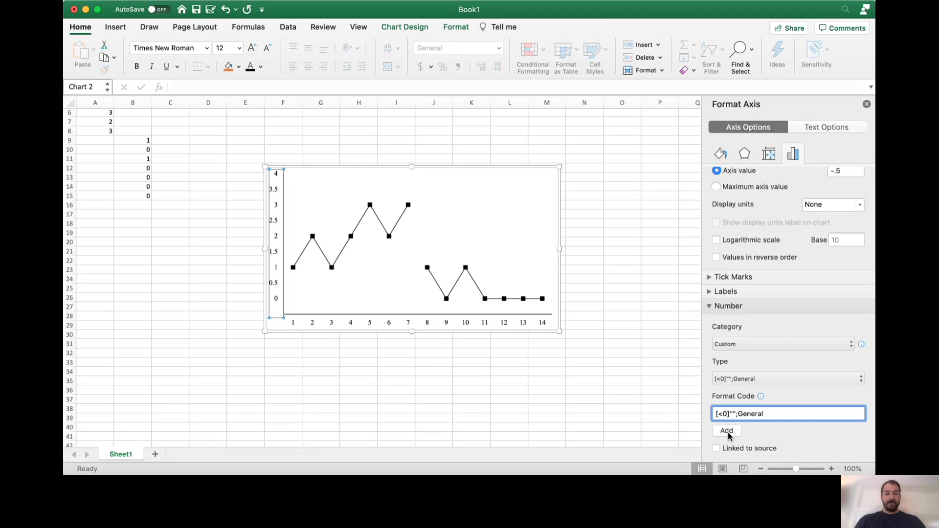
Set the major tick marks of the chart's vertical axis to Outside.
{"action": "left_click", "coordinate": [279, 325]}
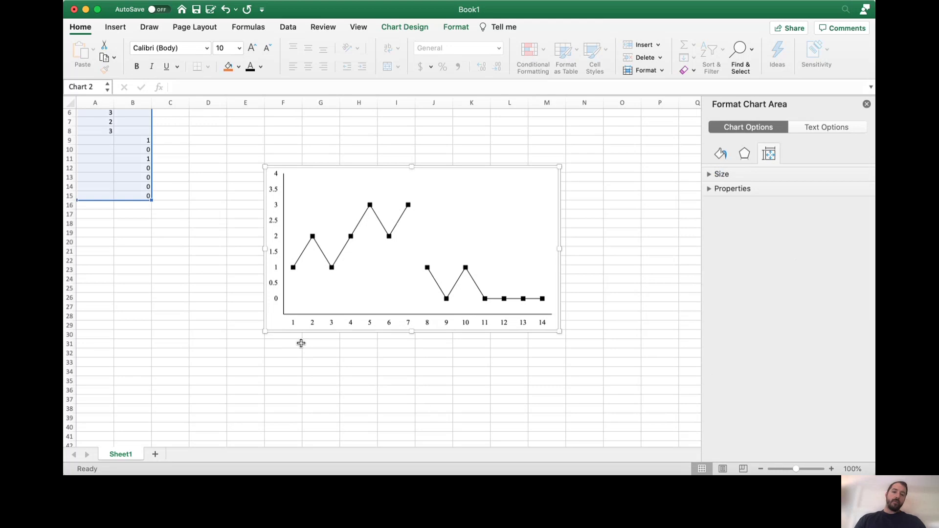
{"action": "left_click", "coordinate": [274, 300]}
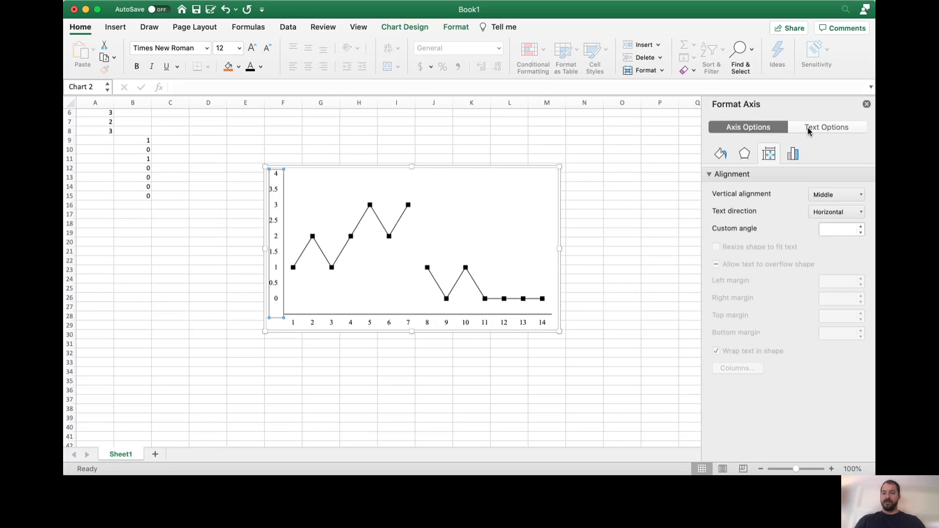
{"action": "left_click", "coordinate": [793, 155]}
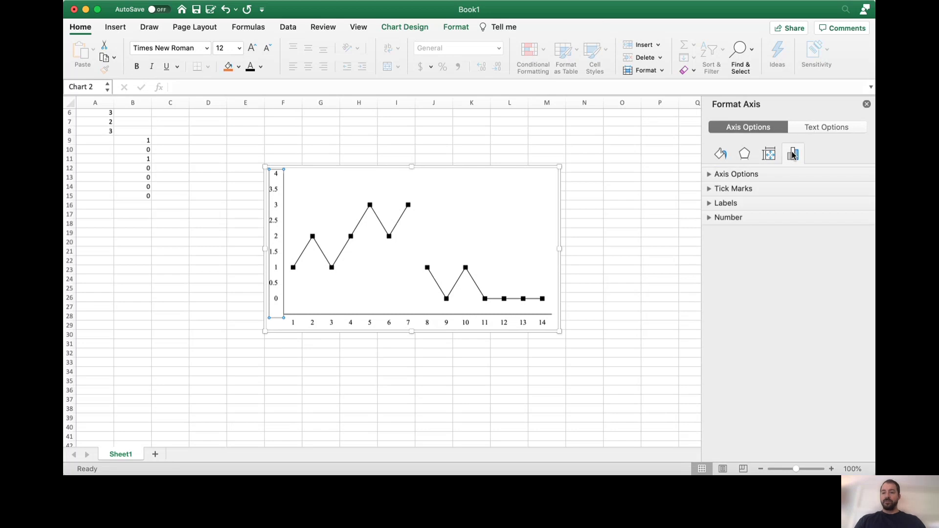
{"action": "left_click", "coordinate": [750, 187]}
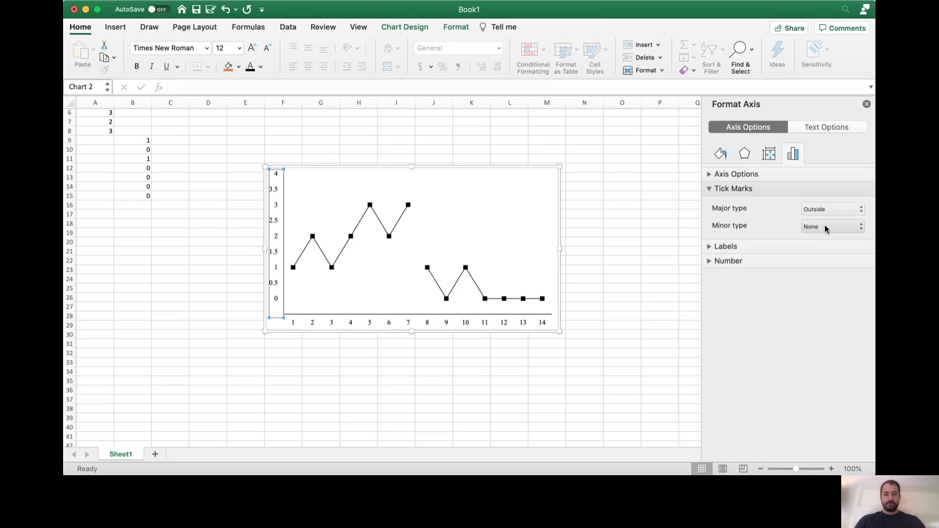
{"action": "left_click", "coordinate": [613, 299]}
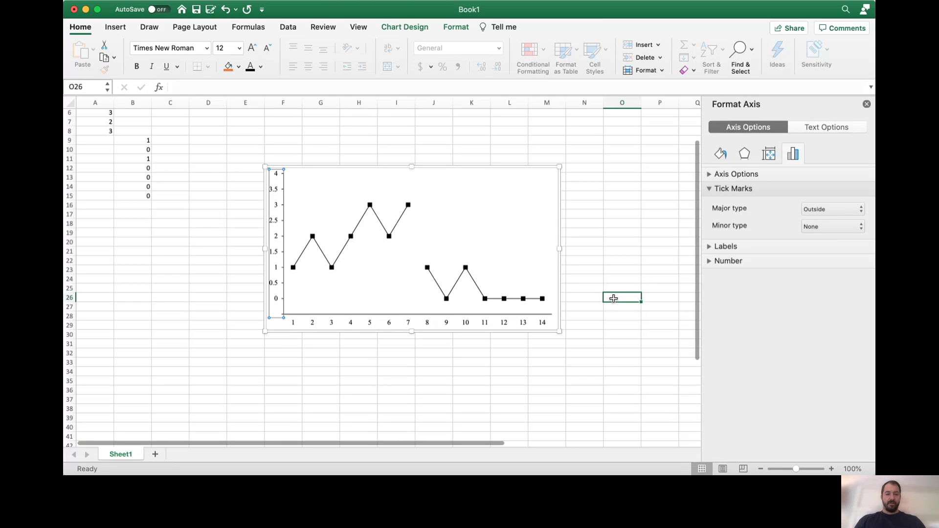